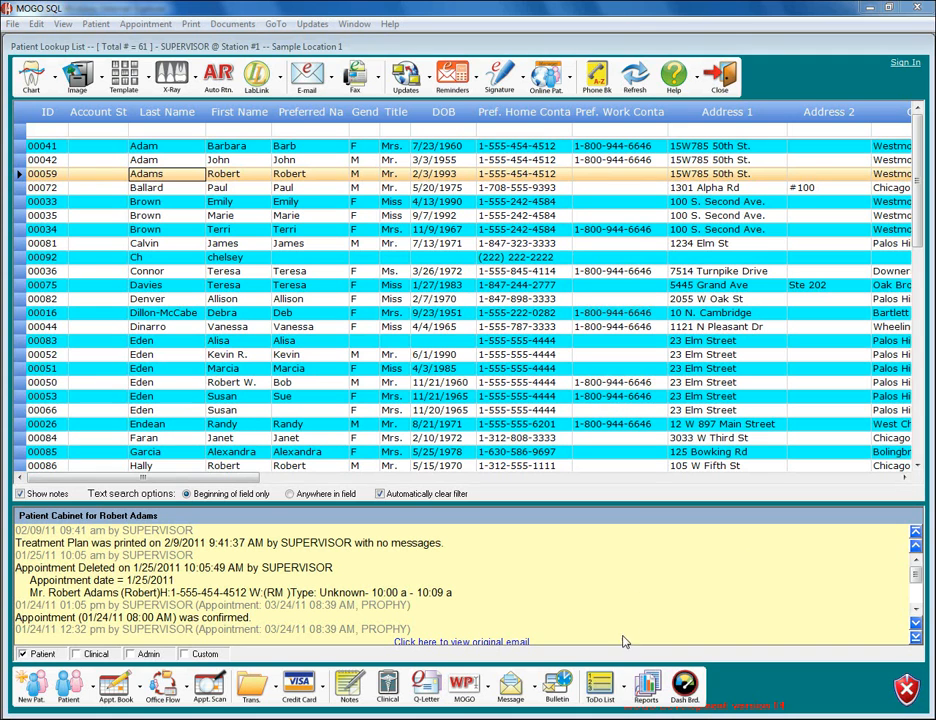
Step: Open the ToDo List's recall section and expand the Process eReminder folder
{"action": "left_click", "coordinate": [601, 687]}
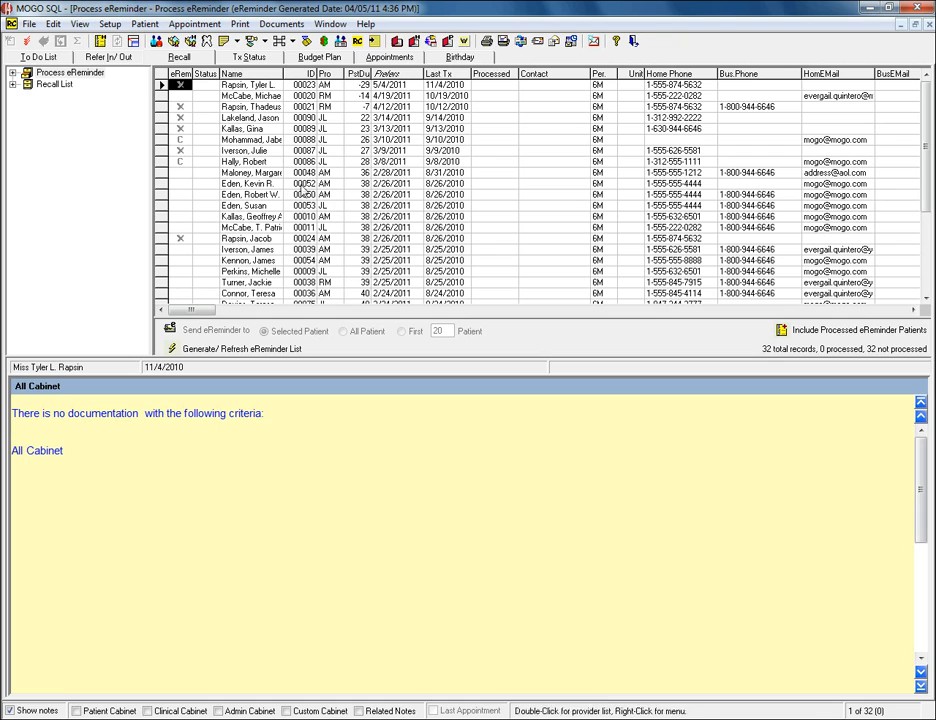
{"action": "left_click", "coordinate": [199, 61]}
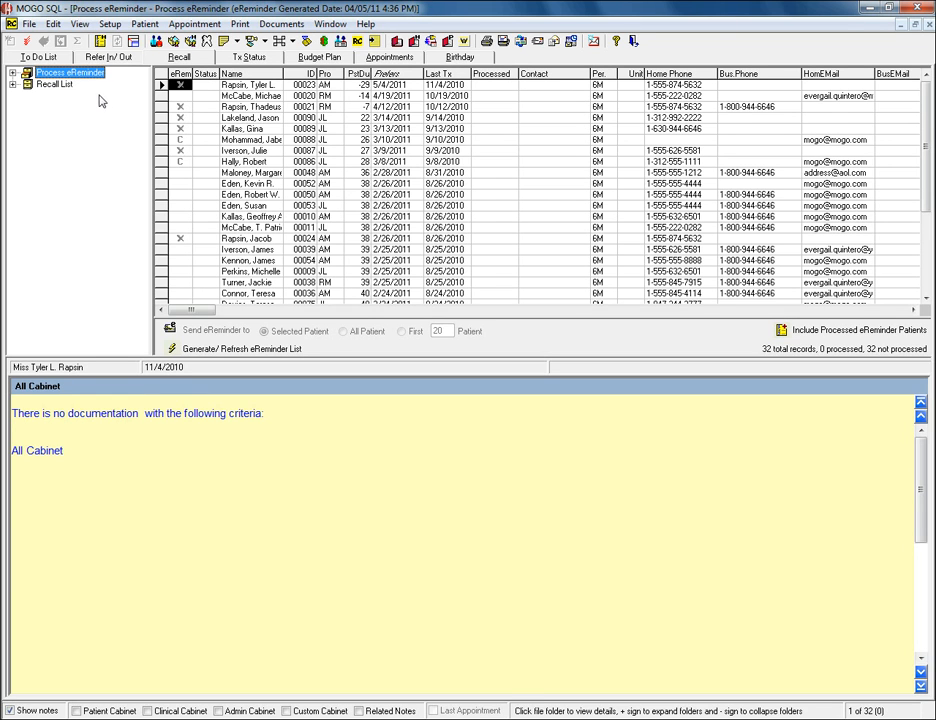
{"action": "left_click", "coordinate": [12, 73]}
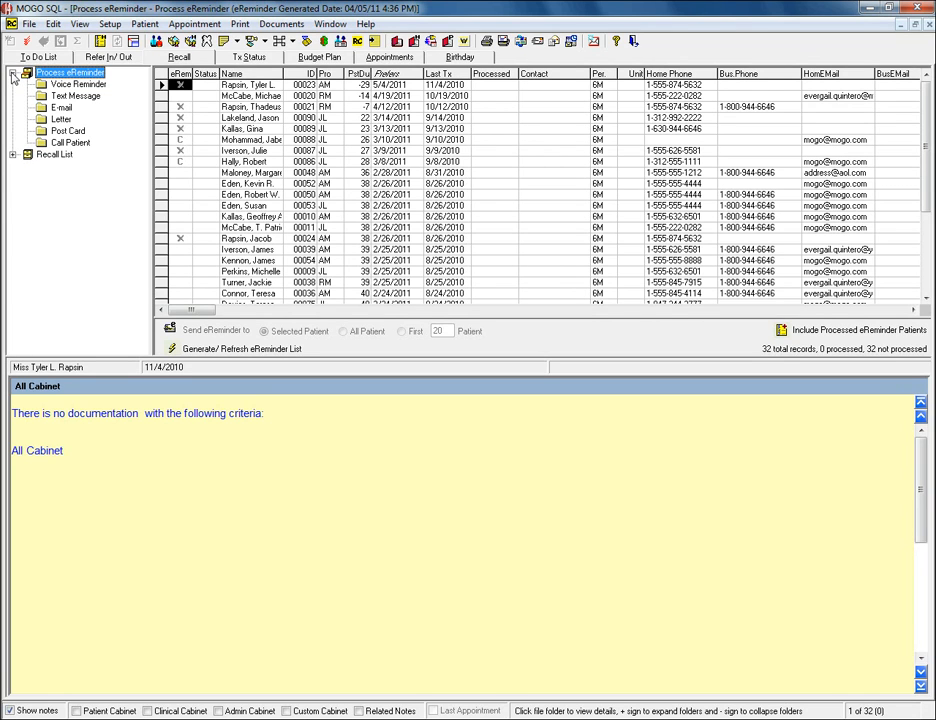
Step: Look through the Text Message, E-mail, Letter, Post Card and Call Patient reminder lists under Process eReminder
{"action": "left_click", "coordinate": [74, 96]}
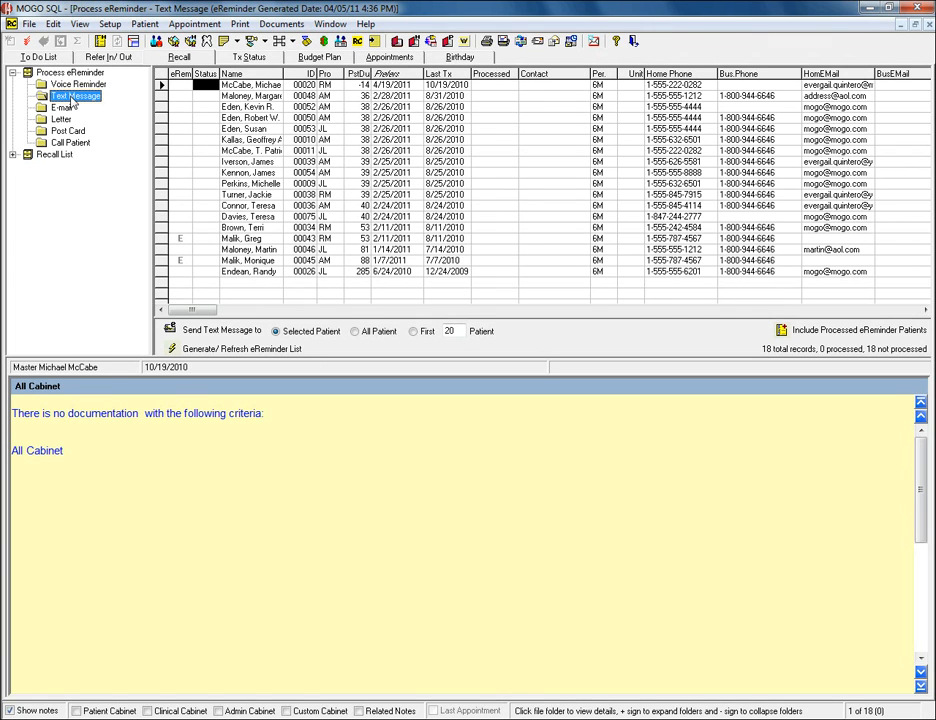
{"action": "left_click", "coordinate": [66, 108]}
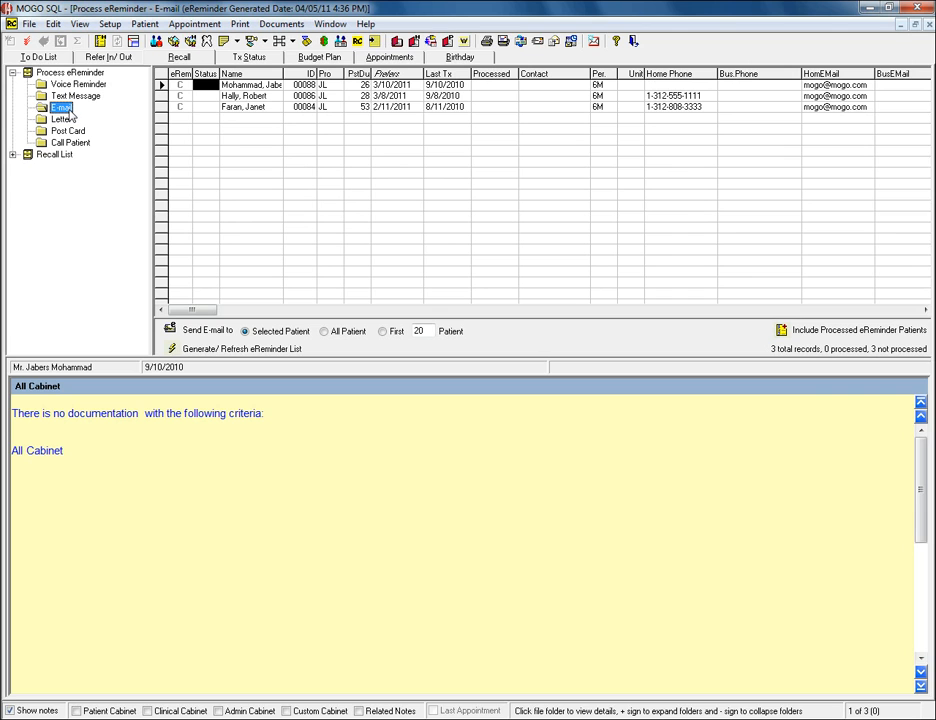
{"action": "left_click", "coordinate": [62, 119]}
{"action": "left_click", "coordinate": [69, 131]}
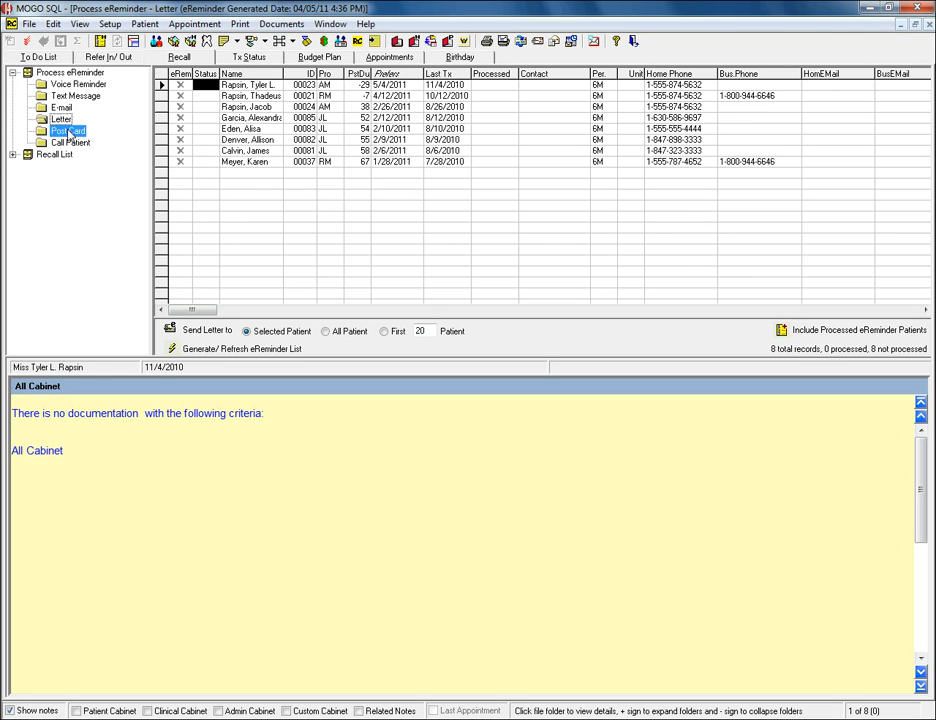
{"action": "left_click", "coordinate": [70, 144]}
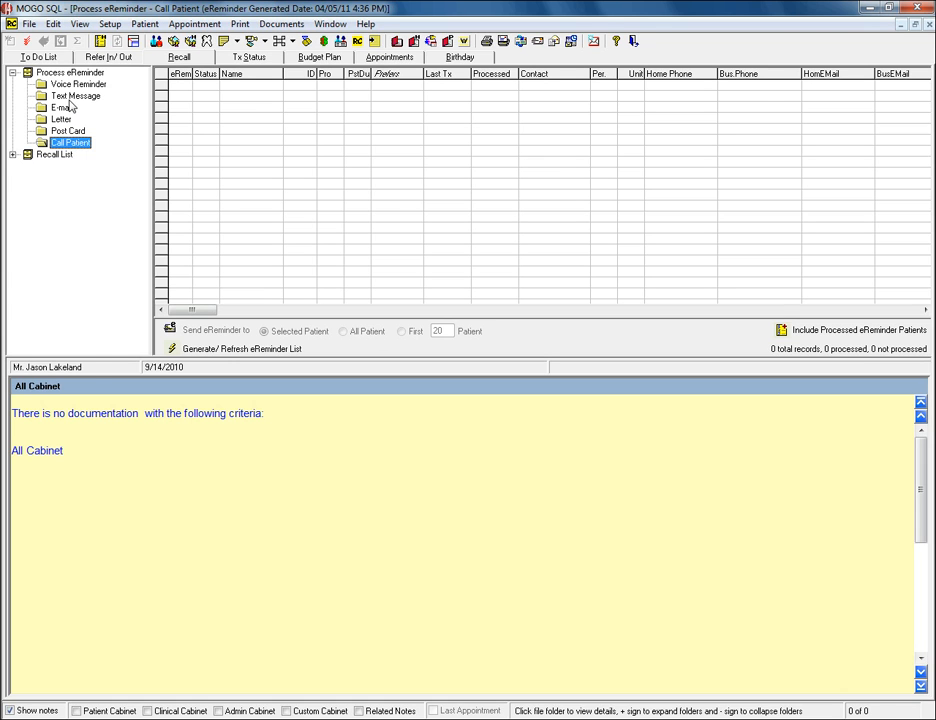
Step: Open the Text Message reminder list and select its first five patients
{"action": "left_click", "coordinate": [70, 98]}
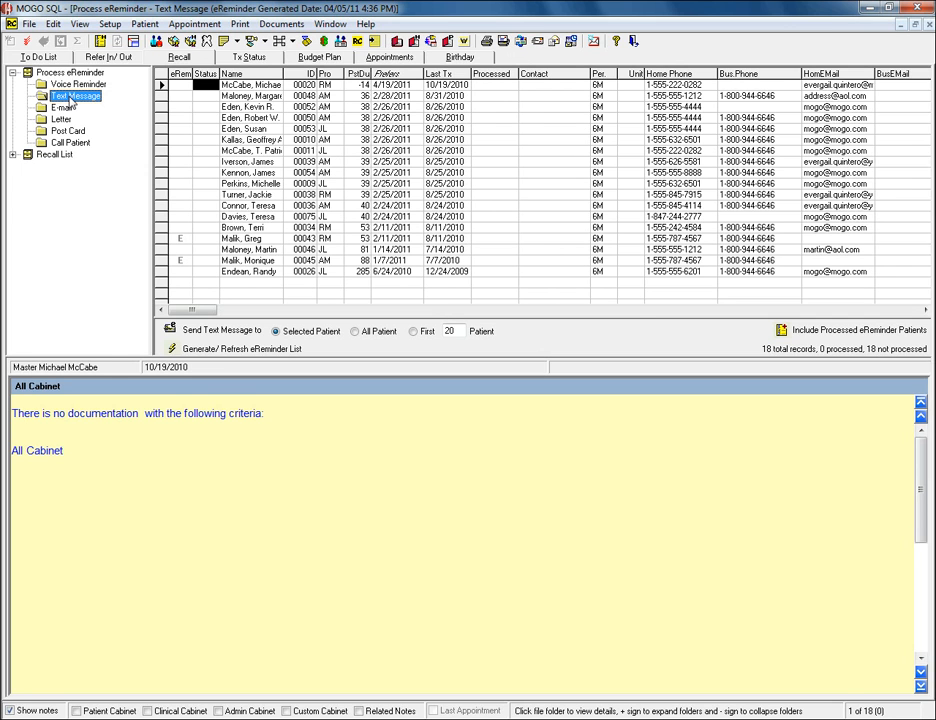
{"action": "left_click", "coordinate": [27, 44]}
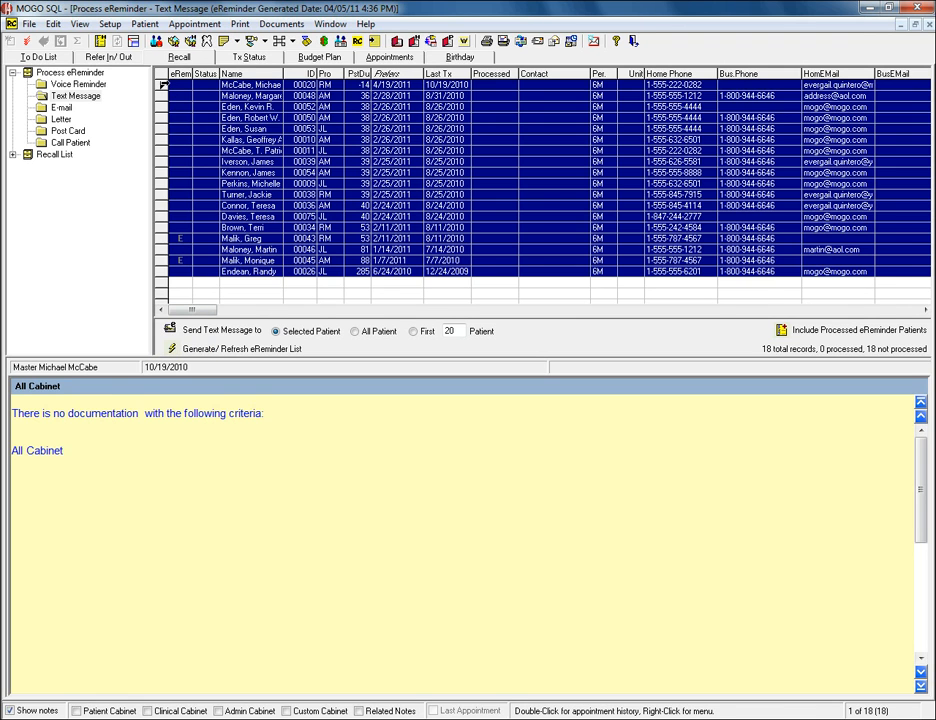
{"action": "left_click", "coordinate": [250, 85]}
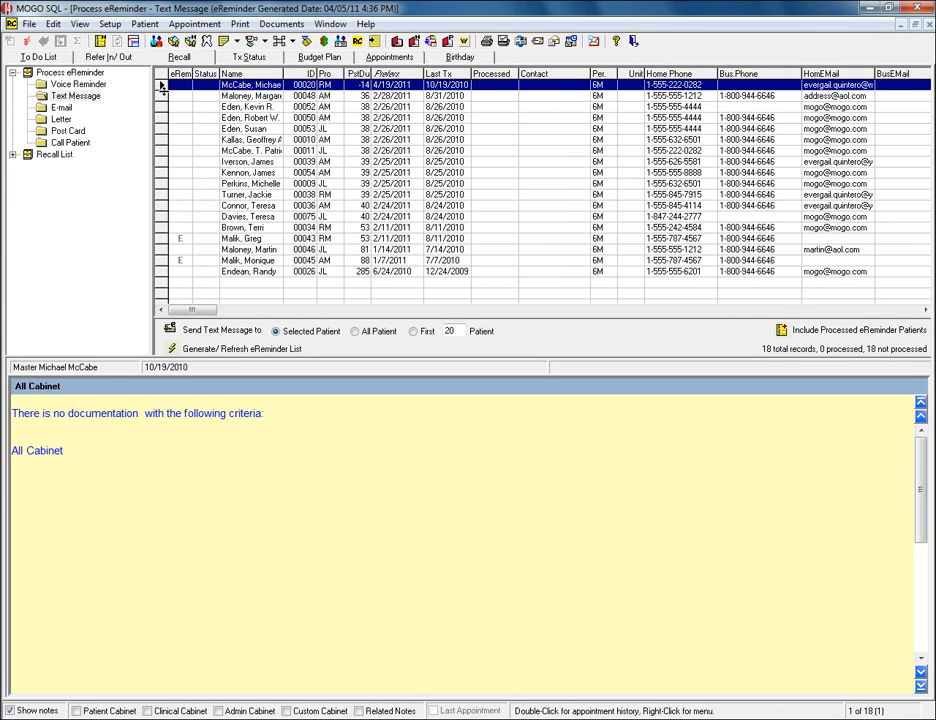
{"action": "left_click", "coordinate": [162, 96], "text": "ctrl"}
{"action": "left_click", "coordinate": [162, 107], "text": "ctrl"}
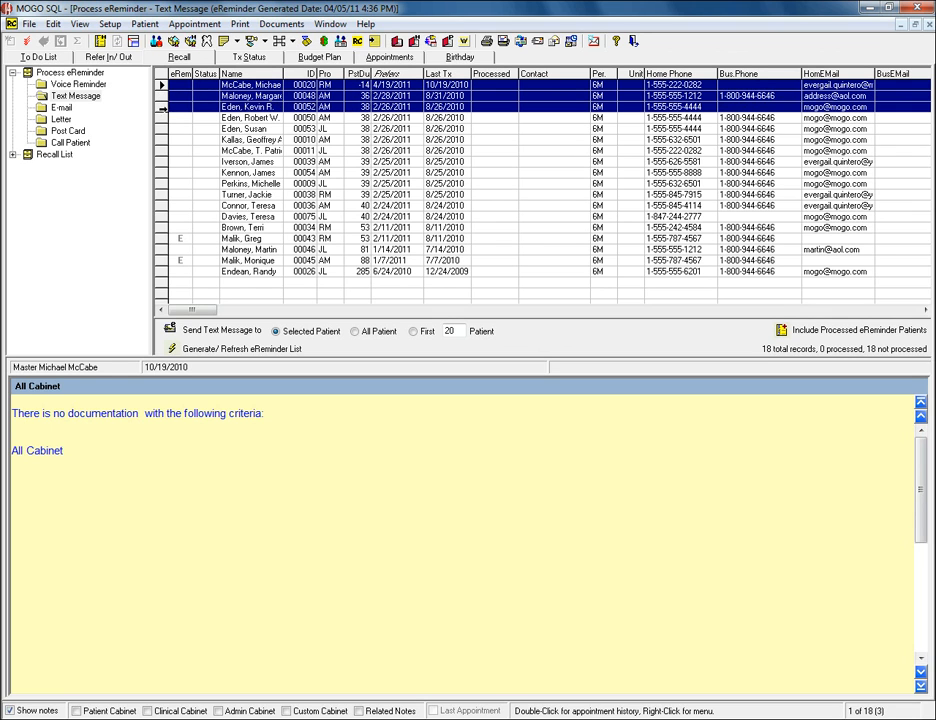
{"action": "left_click", "coordinate": [162, 117], "text": "ctrl"}
{"action": "left_click", "coordinate": [162, 128], "text": "ctrl"}
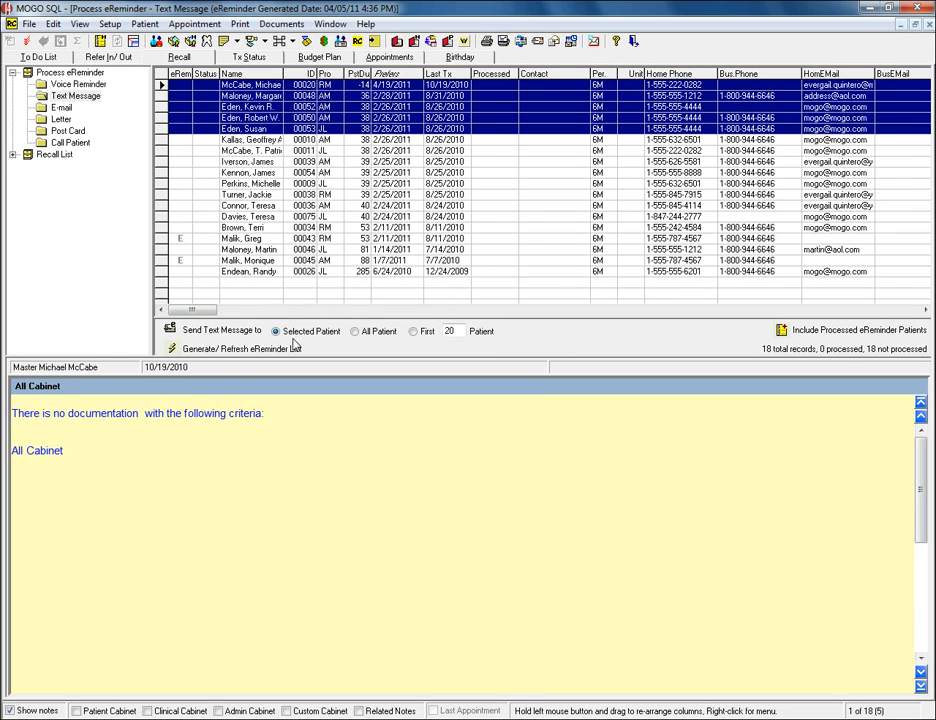
Step: Send the text message eReminder to the first 5 patients, and dismiss the summary and the patient alert
{"action": "left_click", "coordinate": [413, 333]}
{"action": "type", "text": "5"}
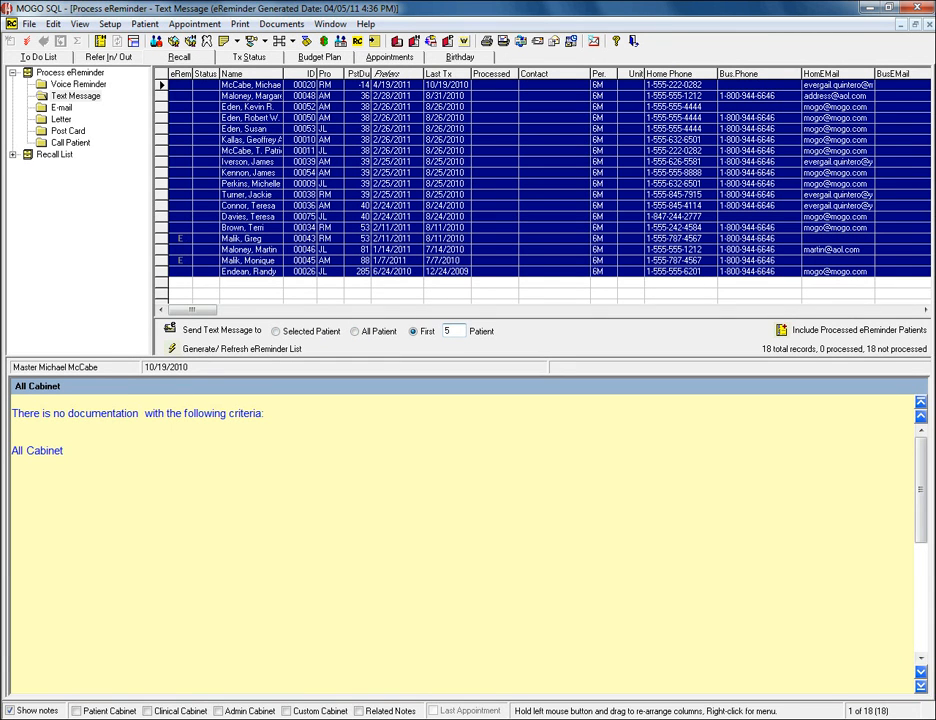
{"action": "left_click", "coordinate": [432, 341]}
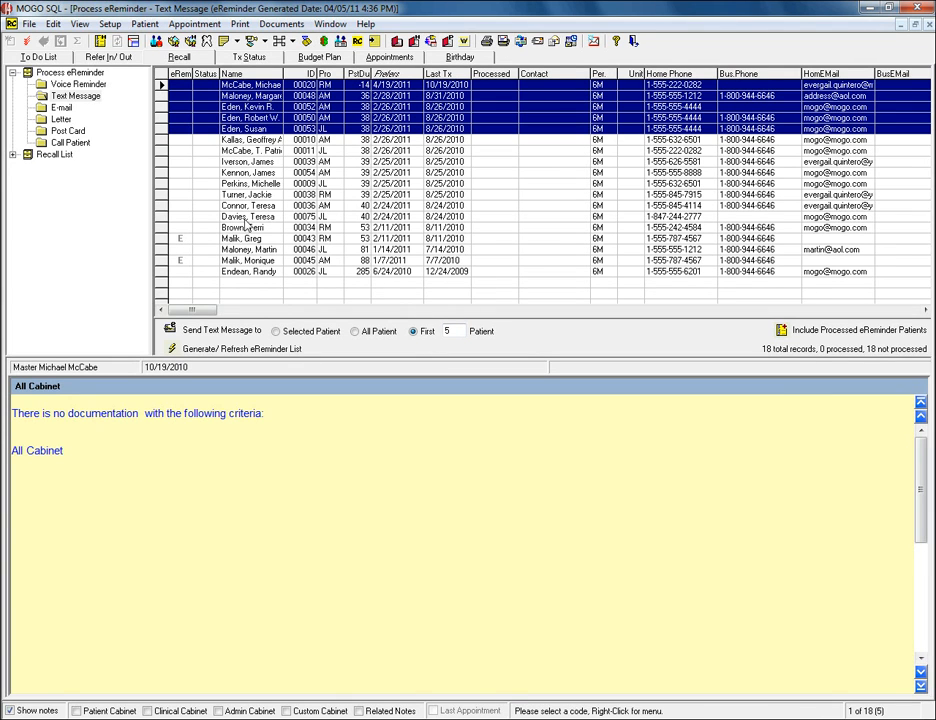
{"action": "left_click", "coordinate": [174, 334]}
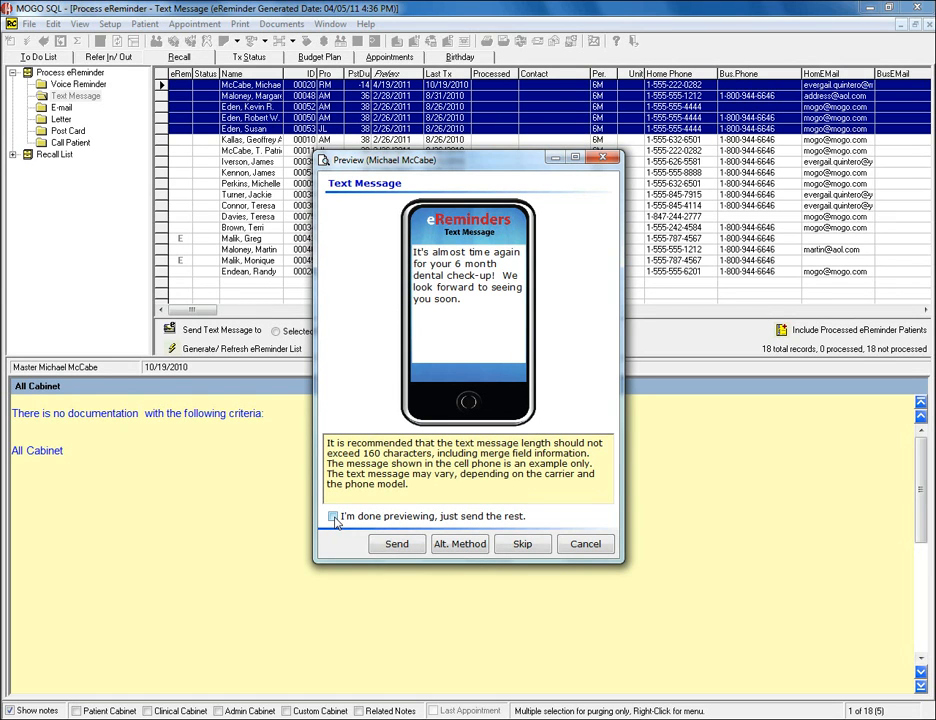
{"action": "left_click", "coordinate": [396, 544]}
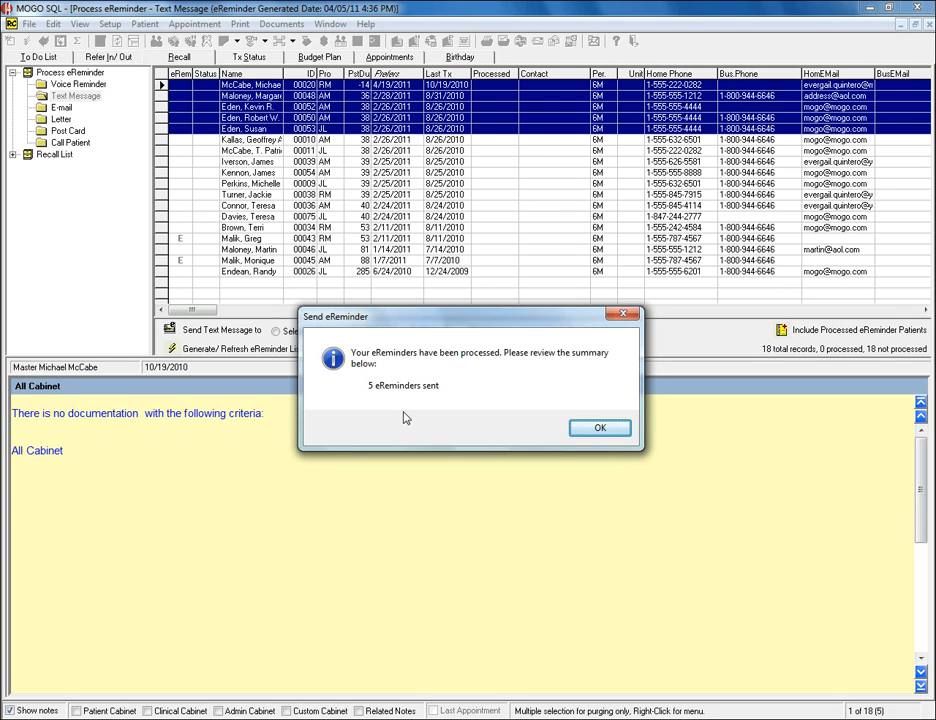
{"action": "left_click", "coordinate": [589, 433]}
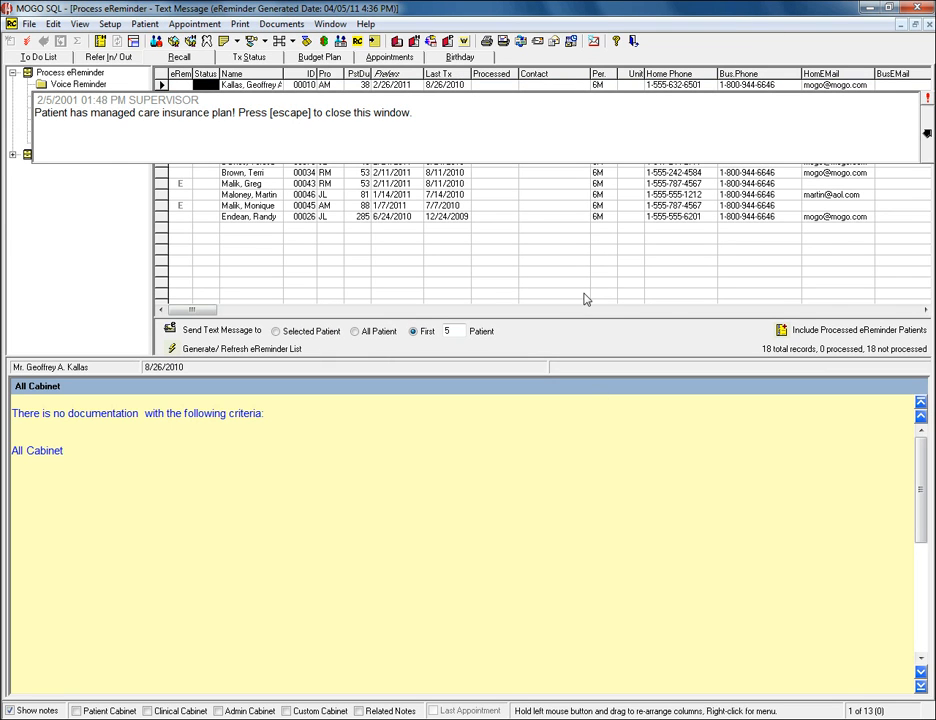
{"action": "key", "text": "Escape"}
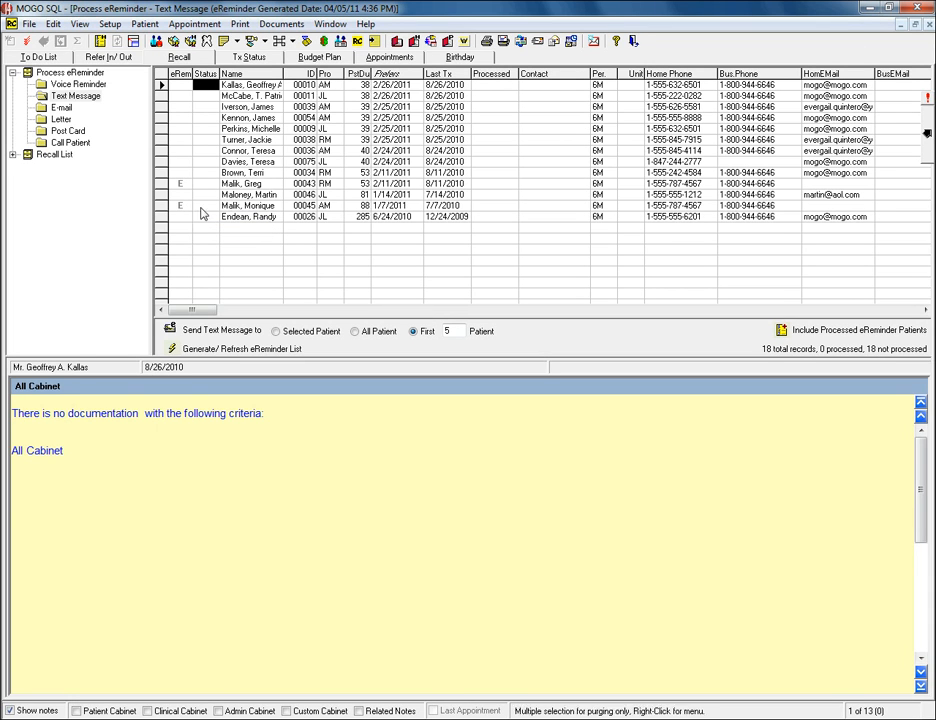
Step: Expand Prophy Recall in the Recall List and select all patients in the April, 2011 folder
{"action": "left_click", "coordinate": [13, 155]}
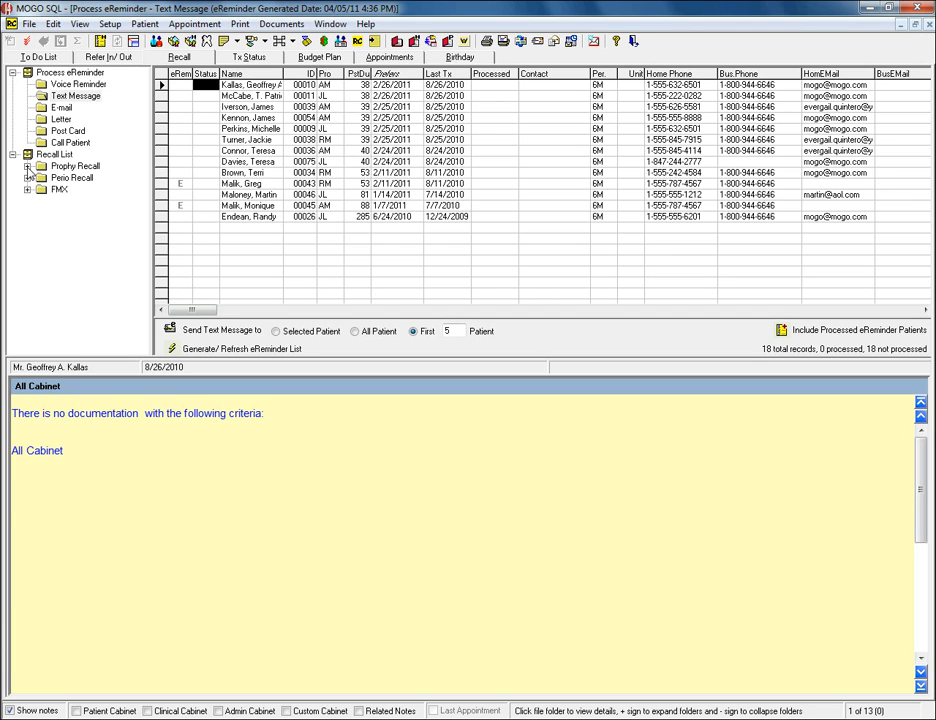
{"action": "left_click", "coordinate": [27, 167]}
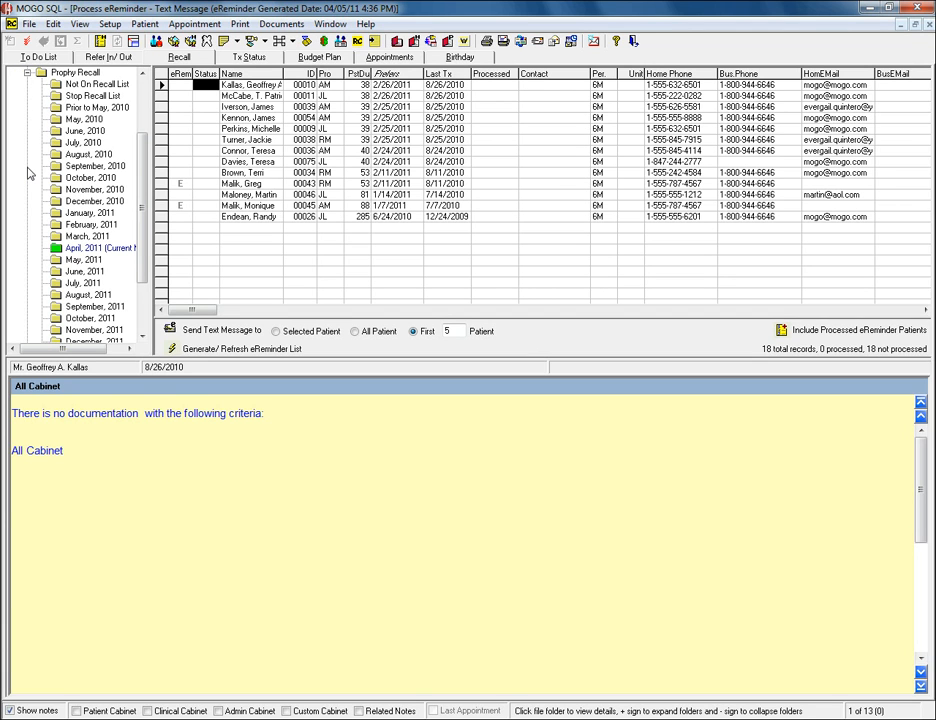
{"action": "left_click", "coordinate": [72, 253]}
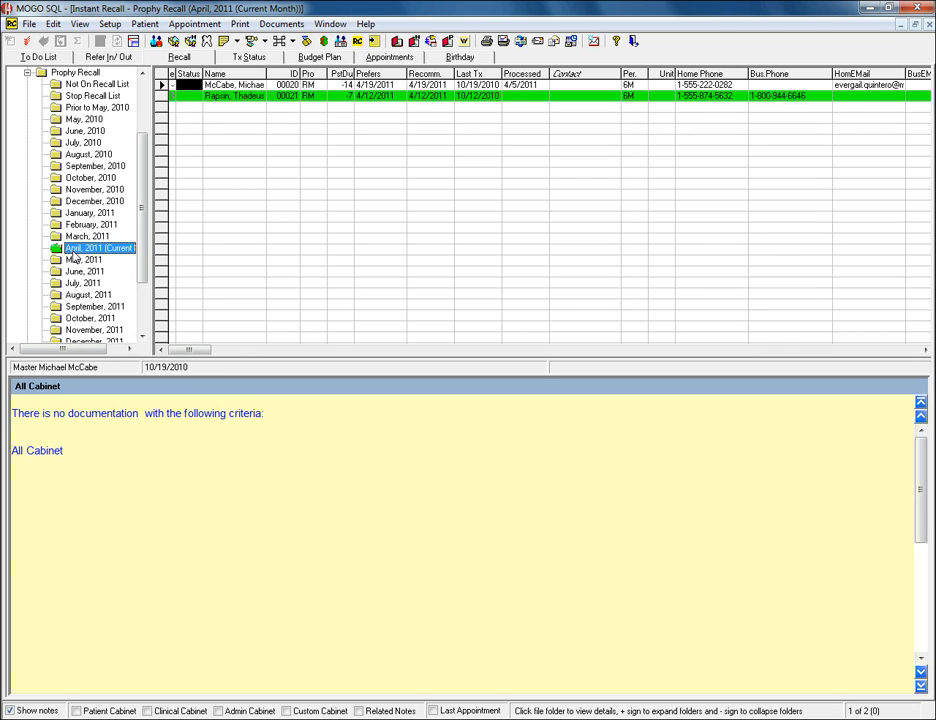
{"action": "left_click", "coordinate": [27, 41]}
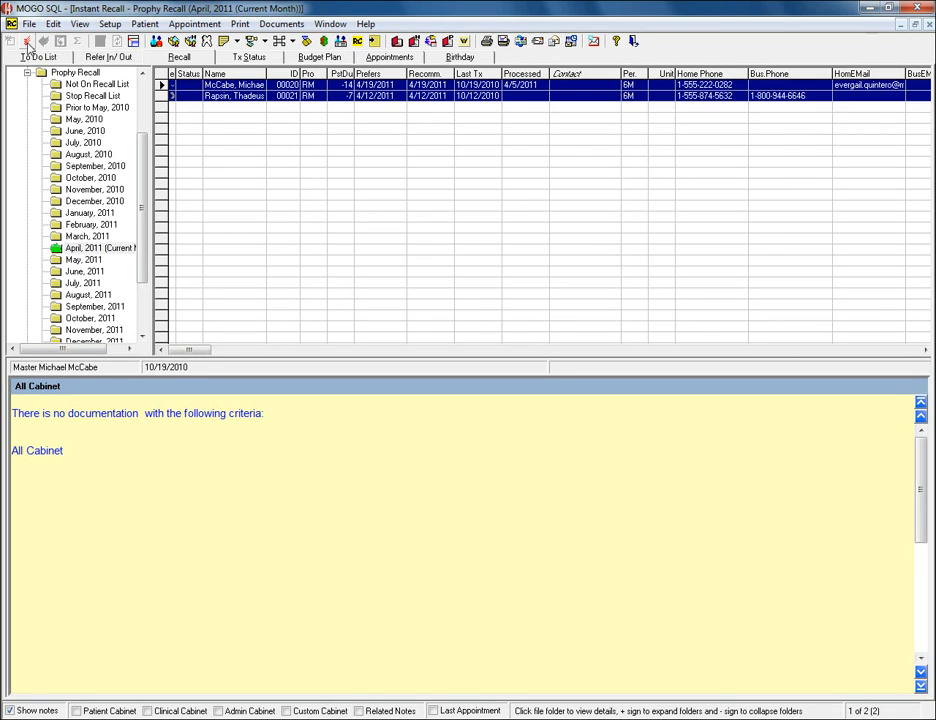
Step: Print recall cards for the selected April patients, including those with future recall appointments and allowing the recently printed card again
{"action": "left_click", "coordinate": [242, 24]}
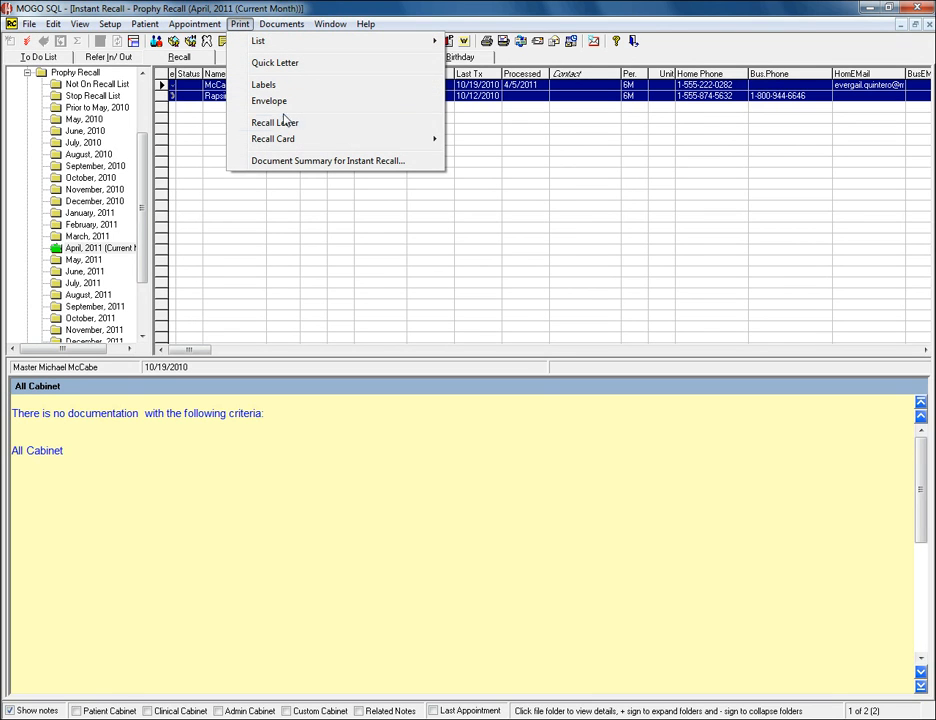
{"action": "mouse_move", "coordinate": [290, 142]}
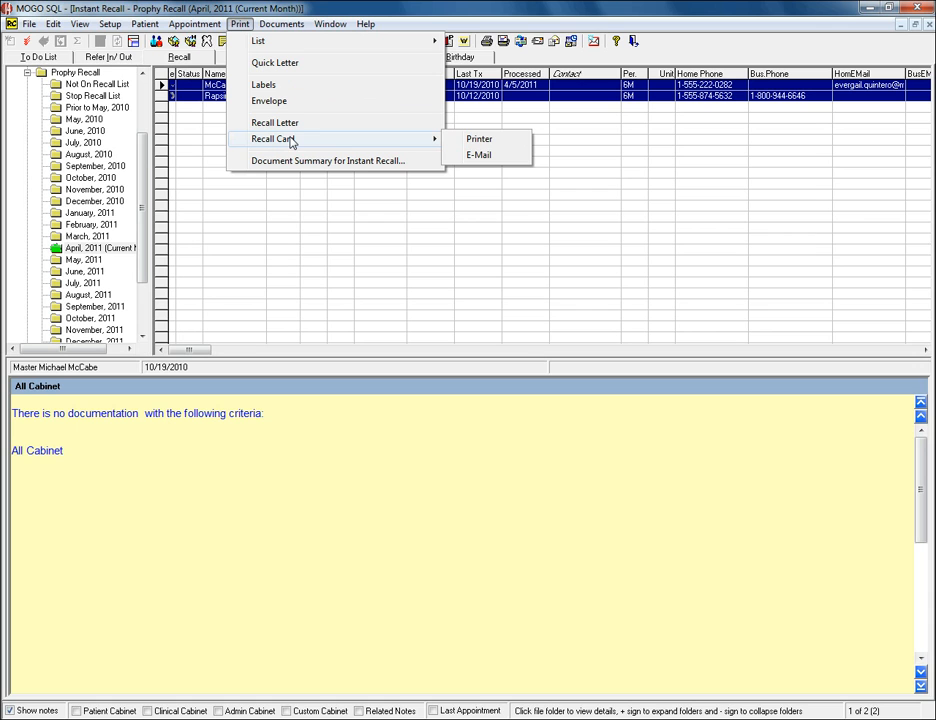
{"action": "left_click", "coordinate": [478, 140]}
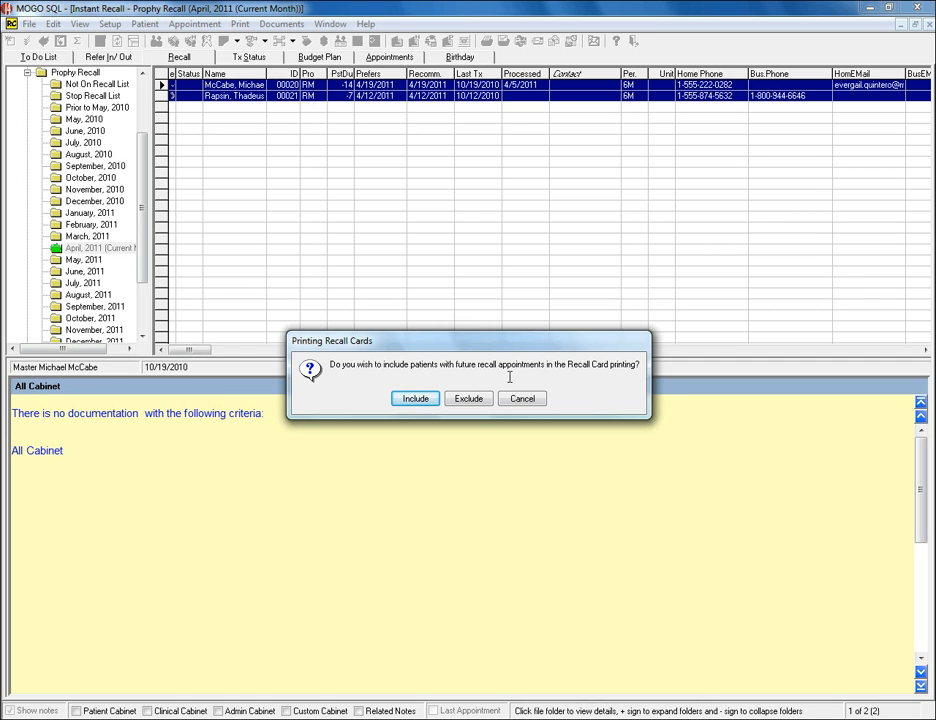
{"action": "left_click", "coordinate": [415, 399]}
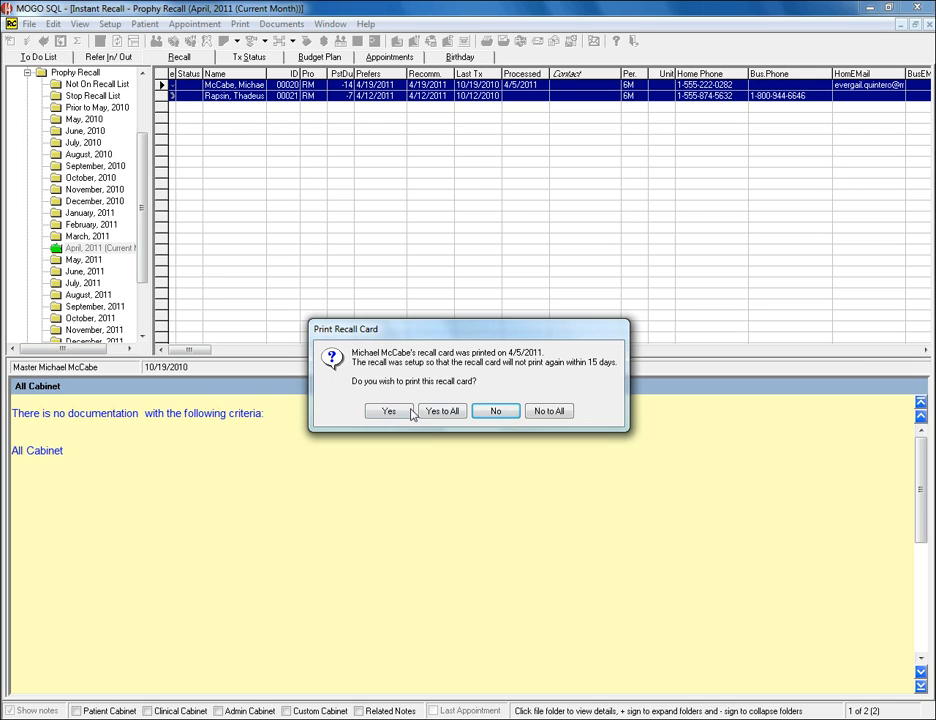
{"action": "left_click", "coordinate": [402, 411]}
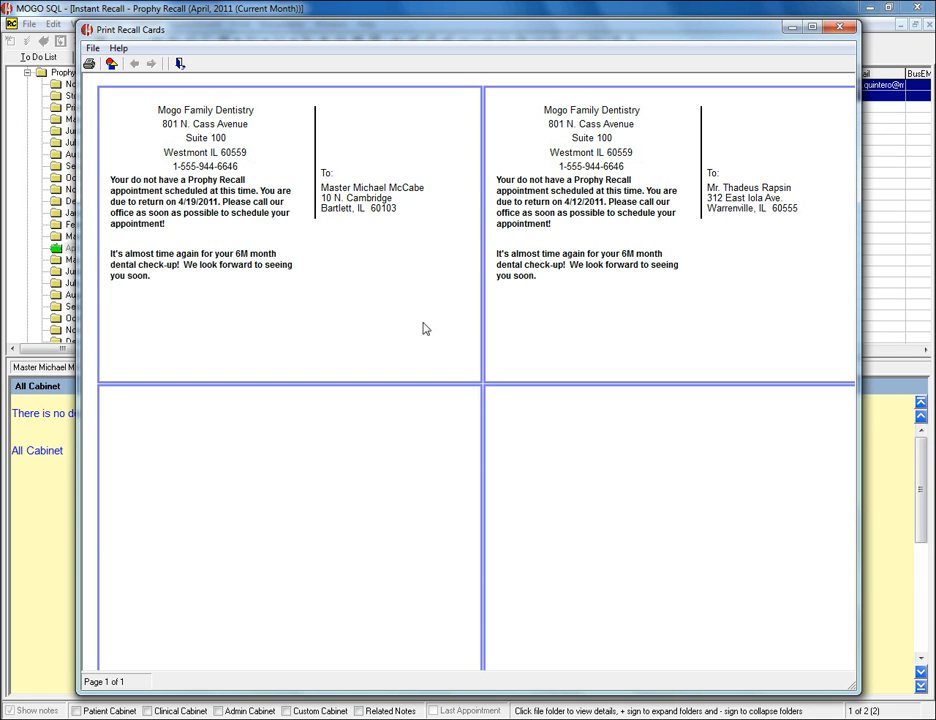
{"action": "left_click", "coordinate": [89, 65]}
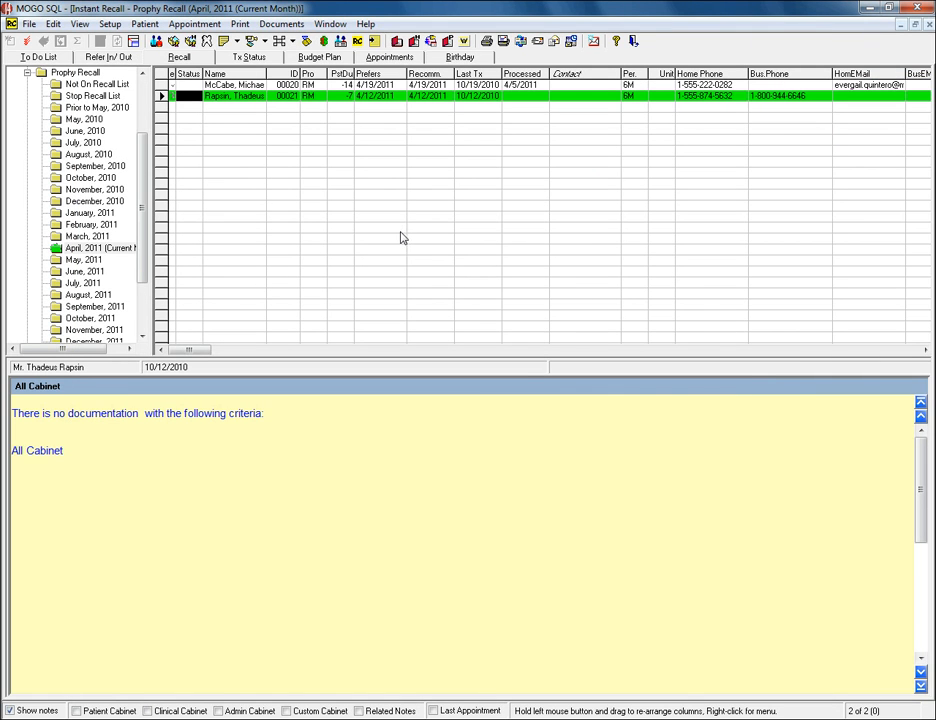
Step: Open the March, 2011 prophy recall folder and prepare the first patient's recall letter, including future recall appointments, closing it without printing
{"action": "left_click", "coordinate": [104, 237]}
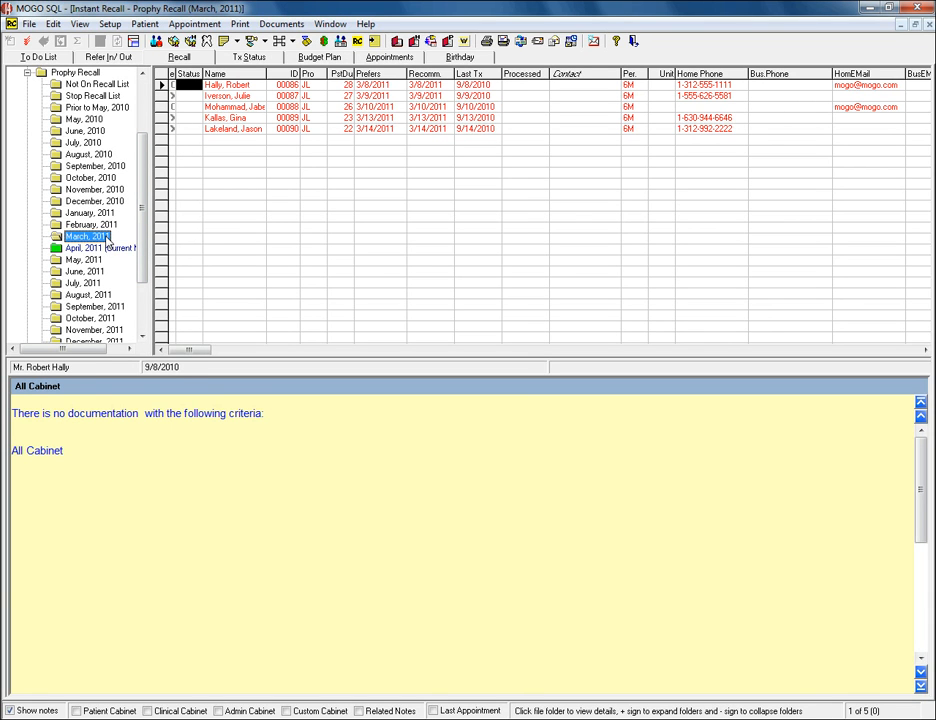
{"action": "left_click", "coordinate": [233, 27]}
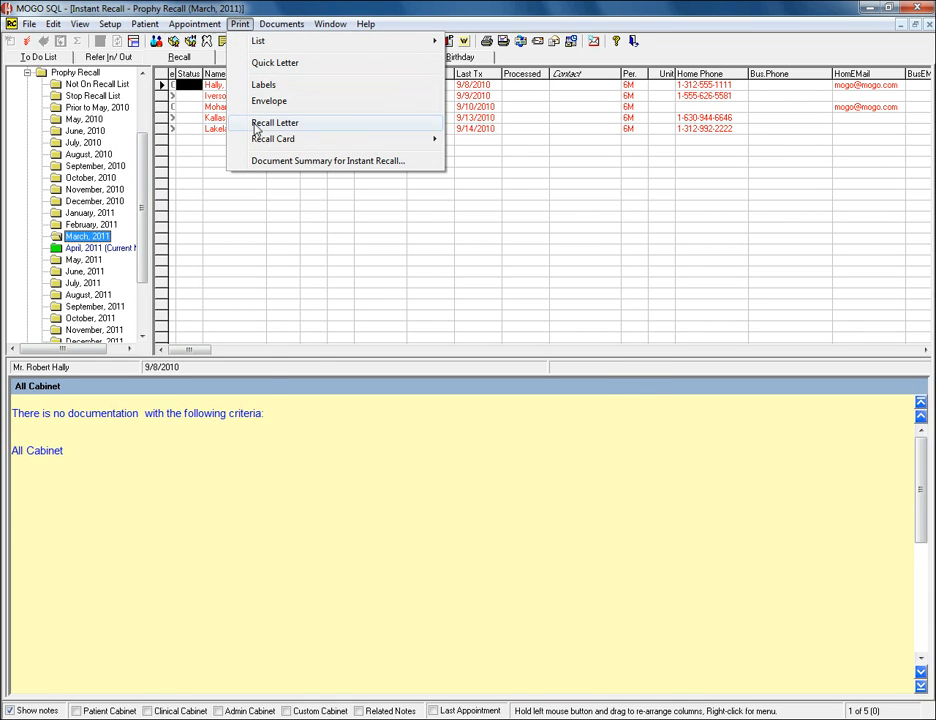
{"action": "left_click", "coordinate": [274, 123]}
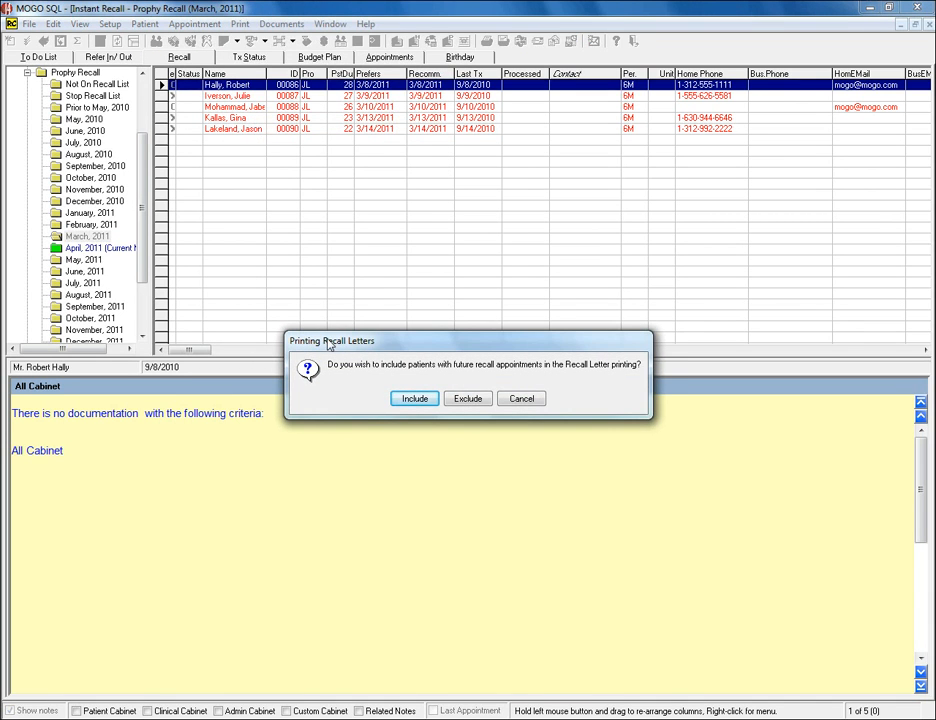
{"action": "left_click", "coordinate": [434, 403]}
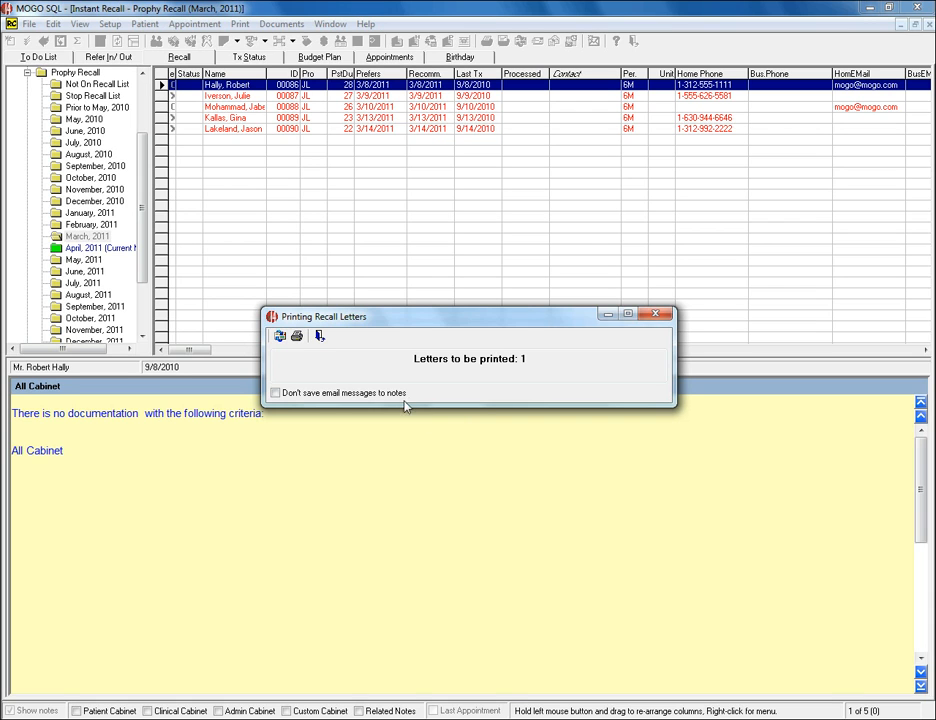
{"action": "left_click", "coordinate": [318, 339]}
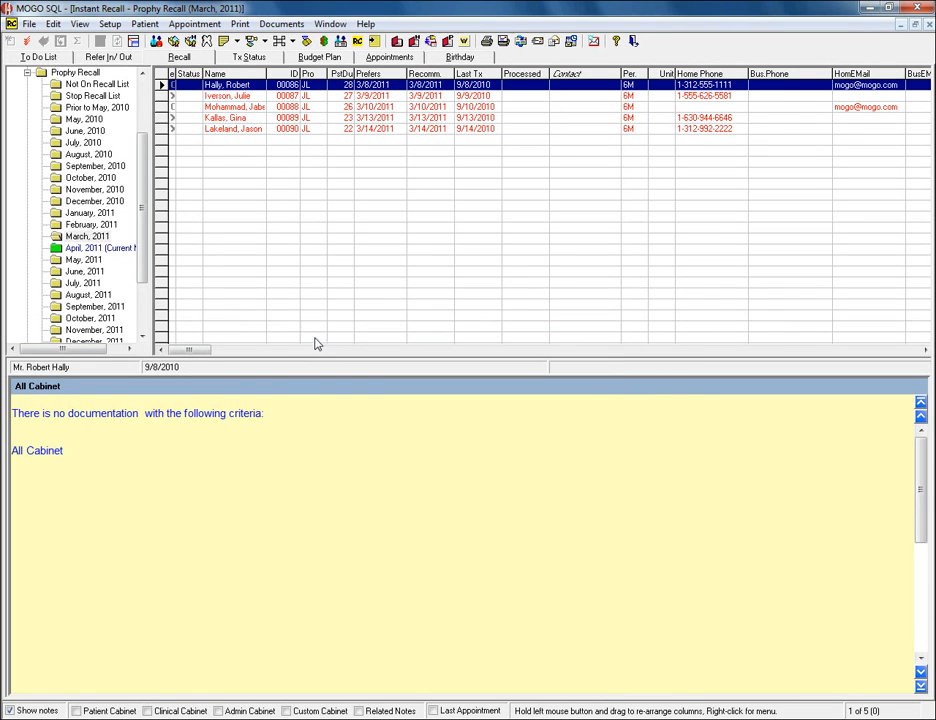
Step: Select all patients in the March, 2011 prophy recall folder and start printing them as a plain list without related notes
{"action": "left_click", "coordinate": [27, 42]}
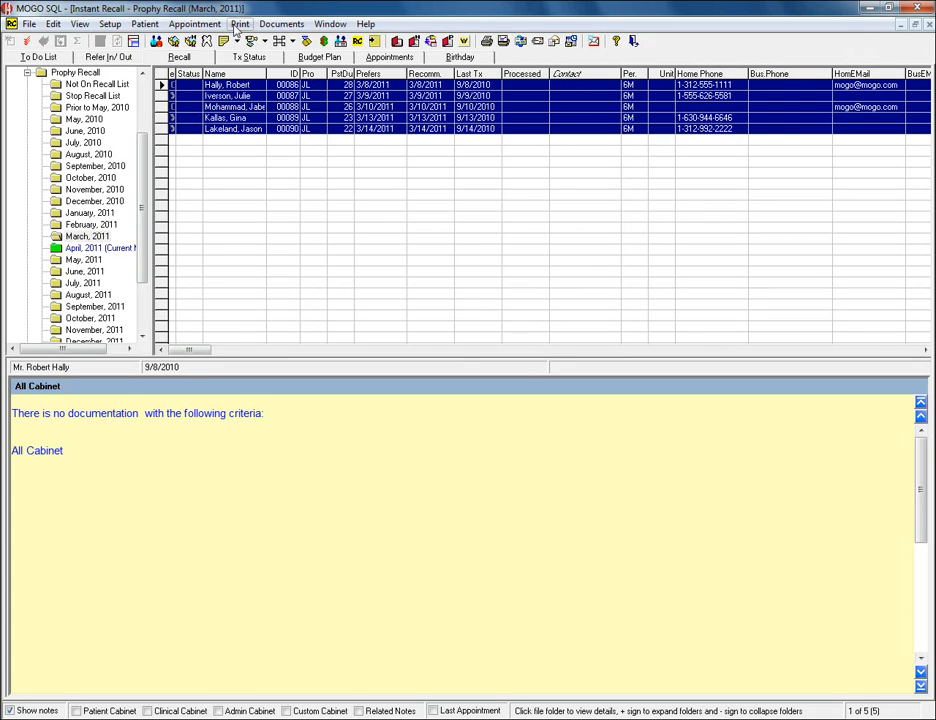
{"action": "left_click", "coordinate": [240, 24]}
{"action": "mouse_move", "coordinate": [258, 40]}
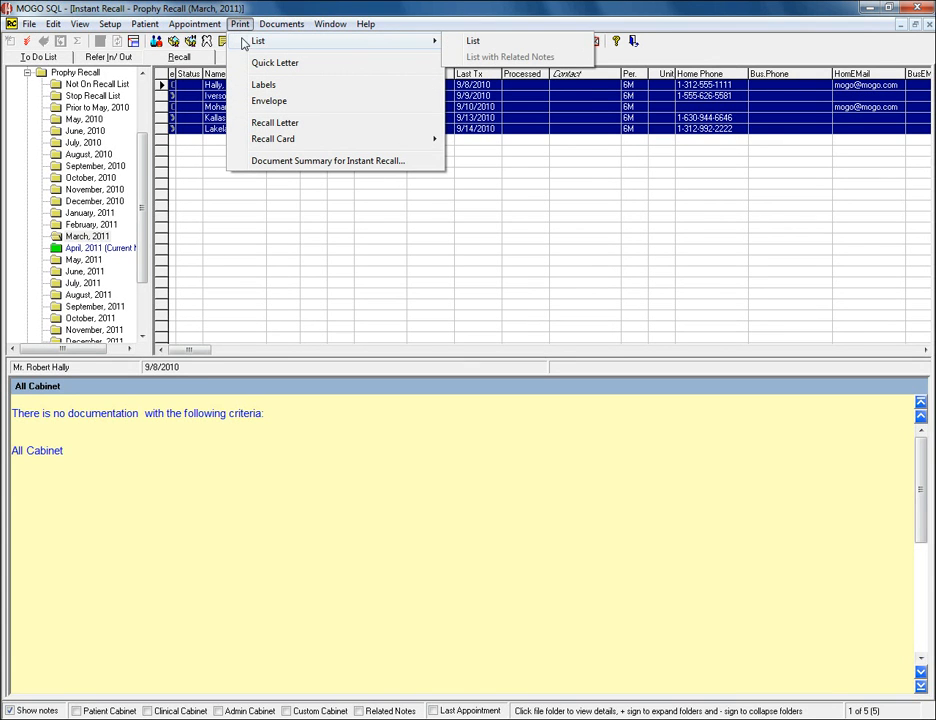
{"action": "left_click", "coordinate": [472, 41]}
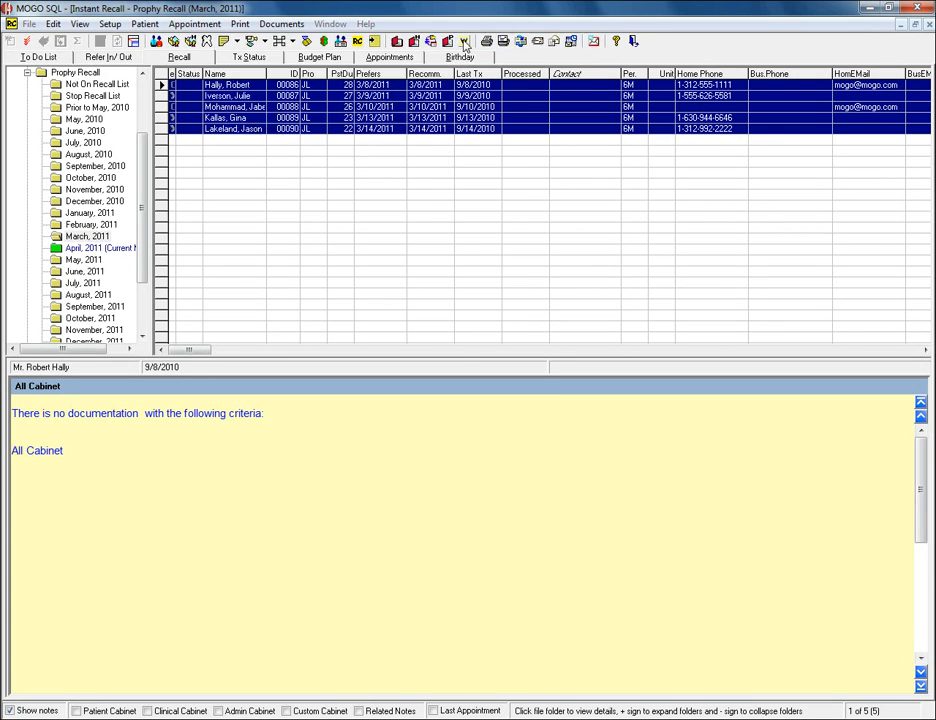